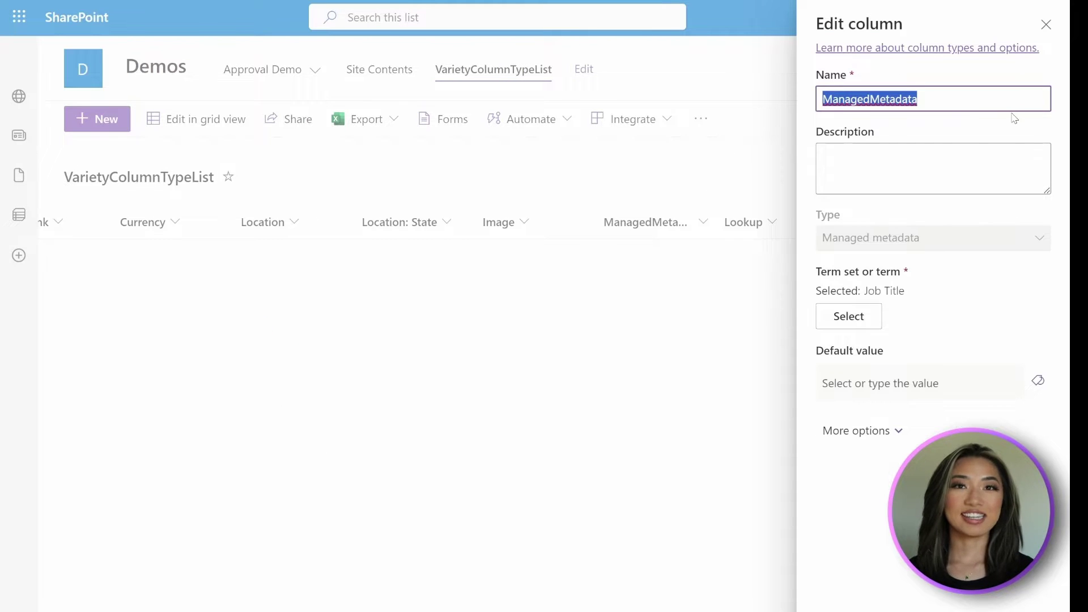
- Rename the VarietyColumnTypeList ManagedMetadata column to 'Job Title' and save it
{"action": "type", "text": "Job Title"}
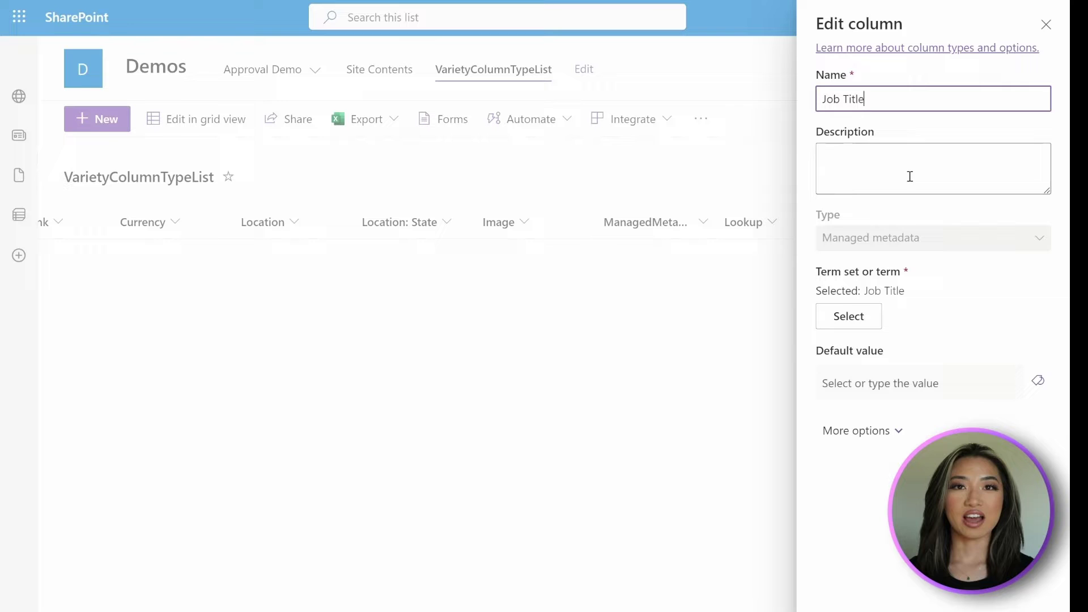
{"action": "left_click", "coordinate": [925, 593]}
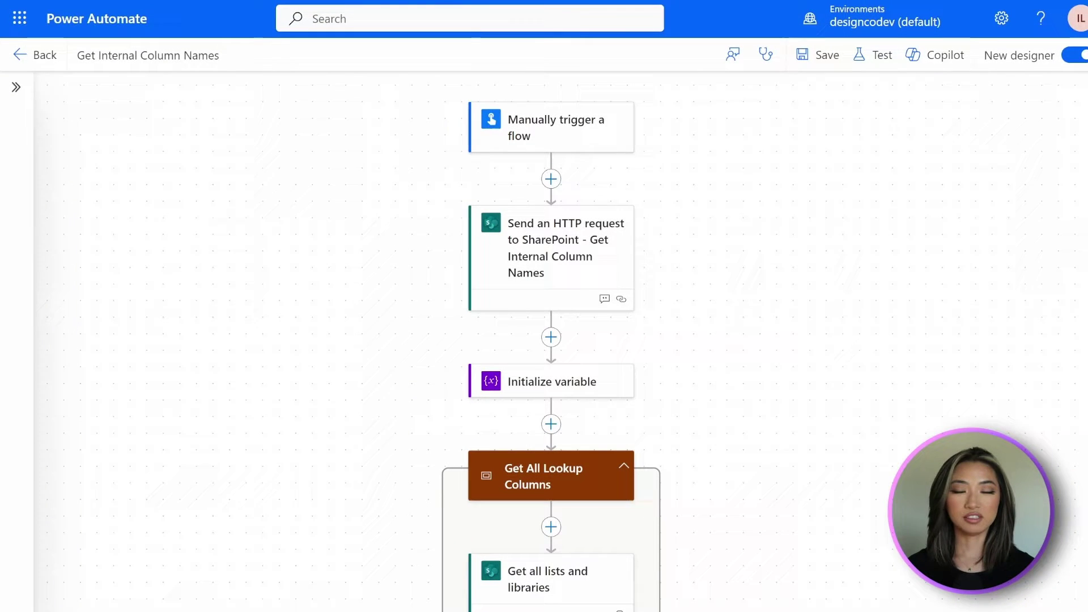
- Open the 'Send an HTTP request to SharePoint' step and select the list GUID in its Uri
{"action": "left_click", "coordinate": [594, 257]}
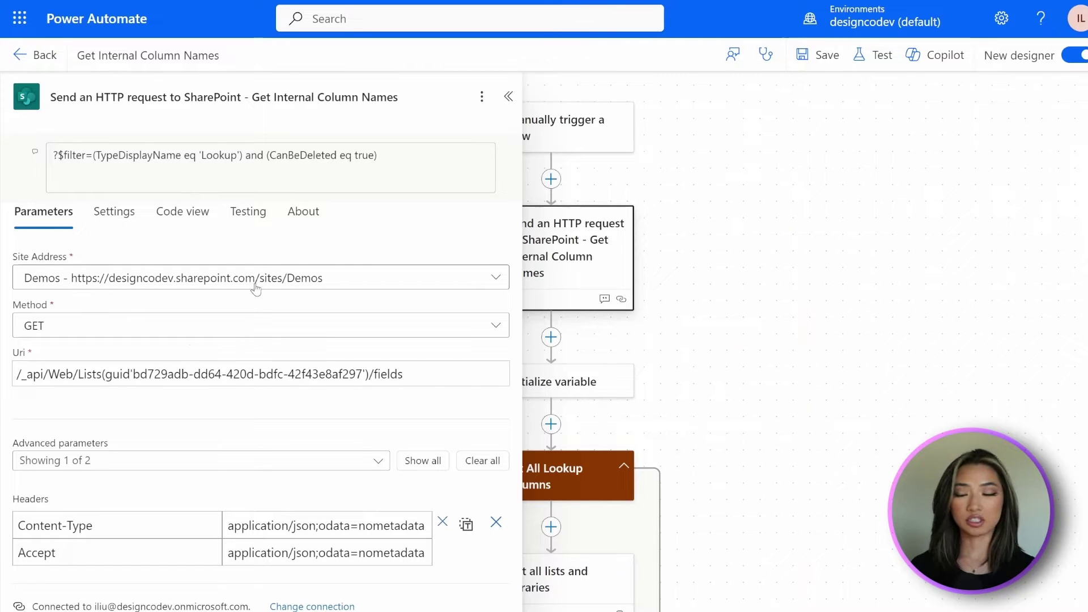
{"action": "left_click", "coordinate": [422, 374]}
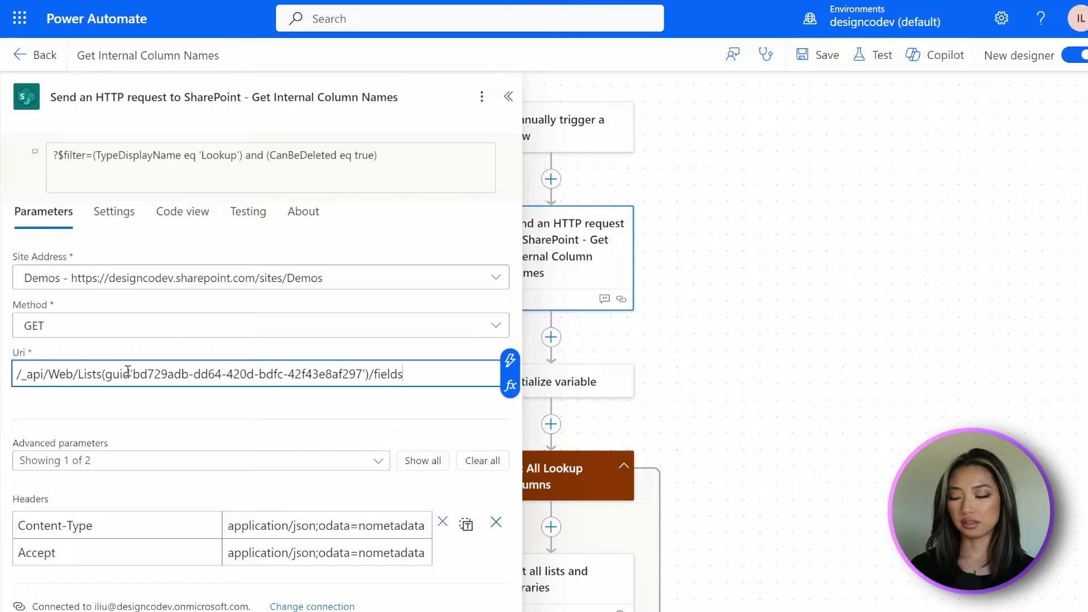
{"action": "left_click_drag", "start_coordinate": [133, 370], "coordinate": [362, 374]}
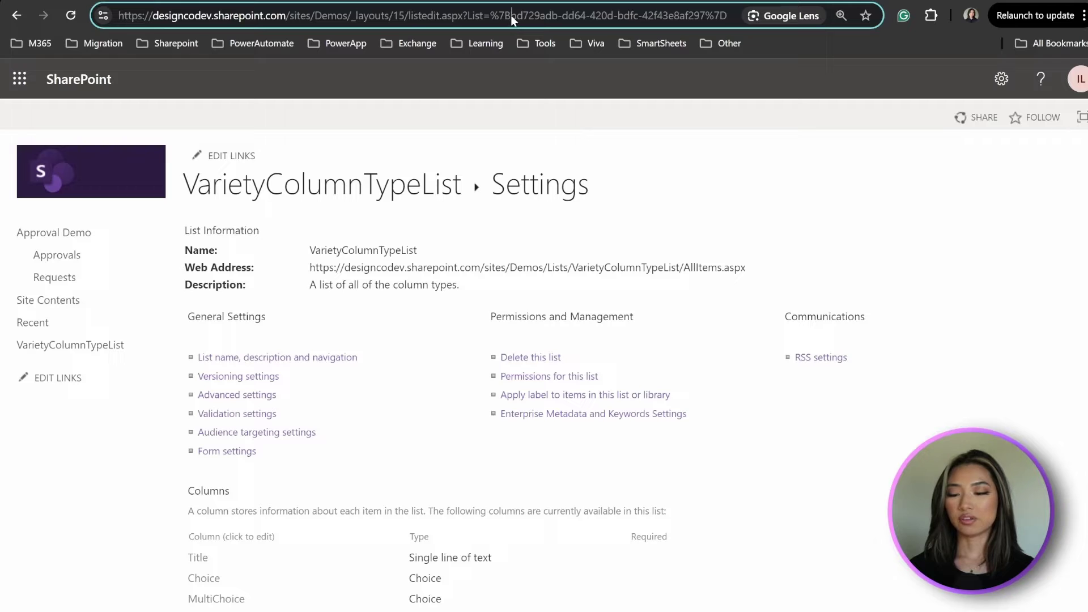
- Select the list GUID following 'List=%7B' in the settings page's address
{"action": "left_click_drag", "start_coordinate": [511, 16], "coordinate": [701, 17]}
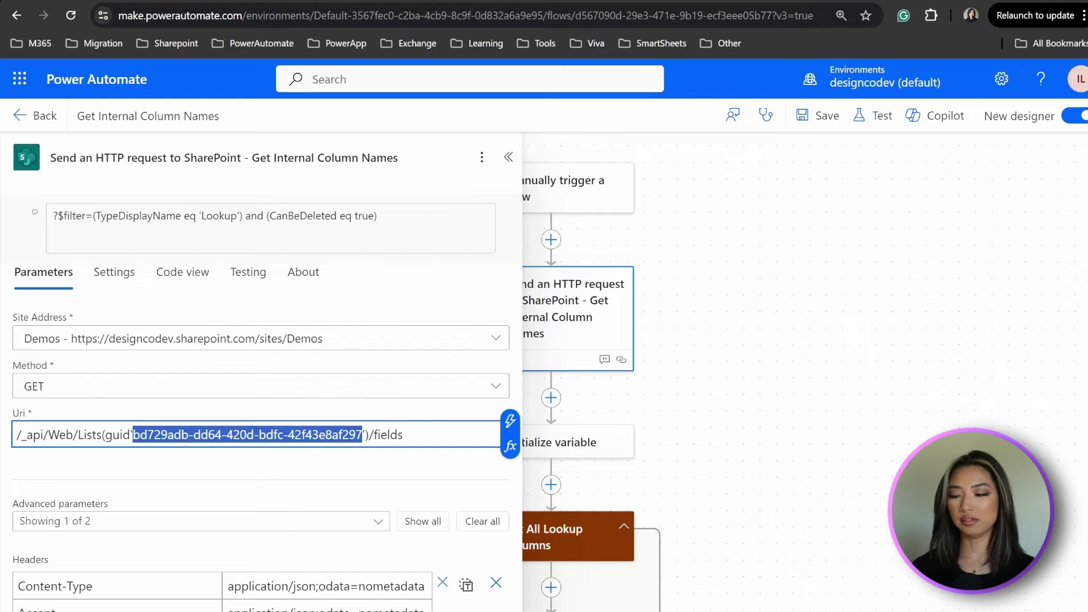
- Switch the request headers to JSON text mode and run a test of the flow
{"action": "left_click", "coordinate": [466, 584]}
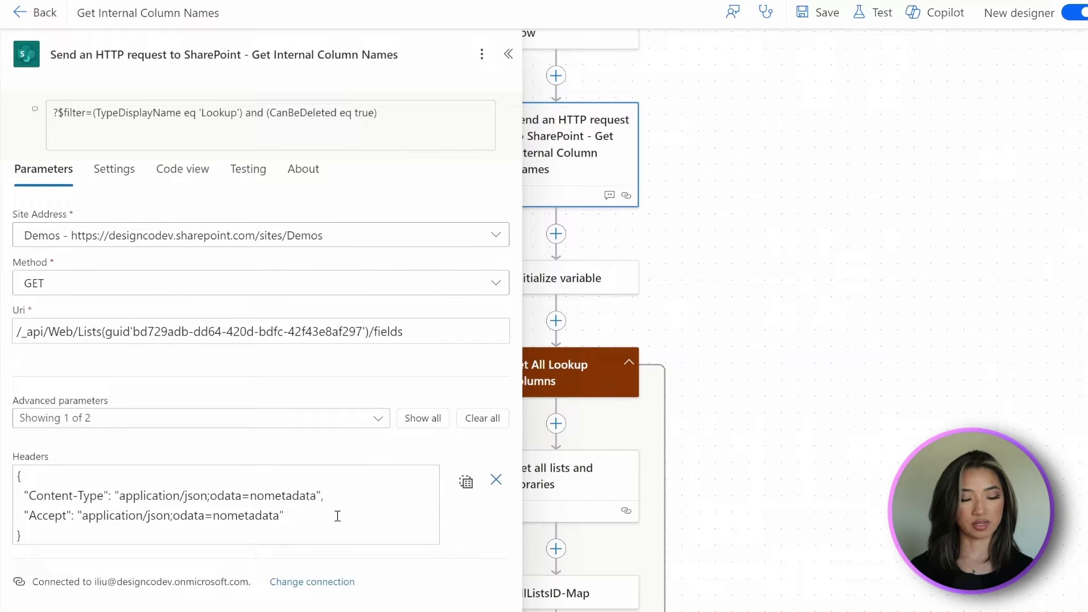
{"action": "left_click", "coordinate": [337, 516]}
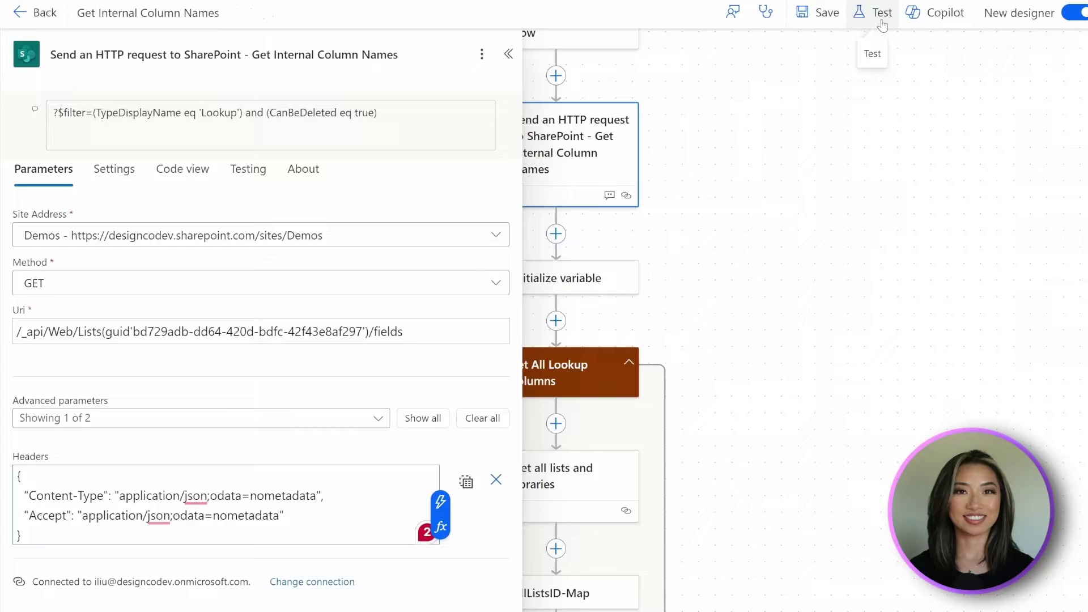
{"action": "left_click", "coordinate": [881, 14]}
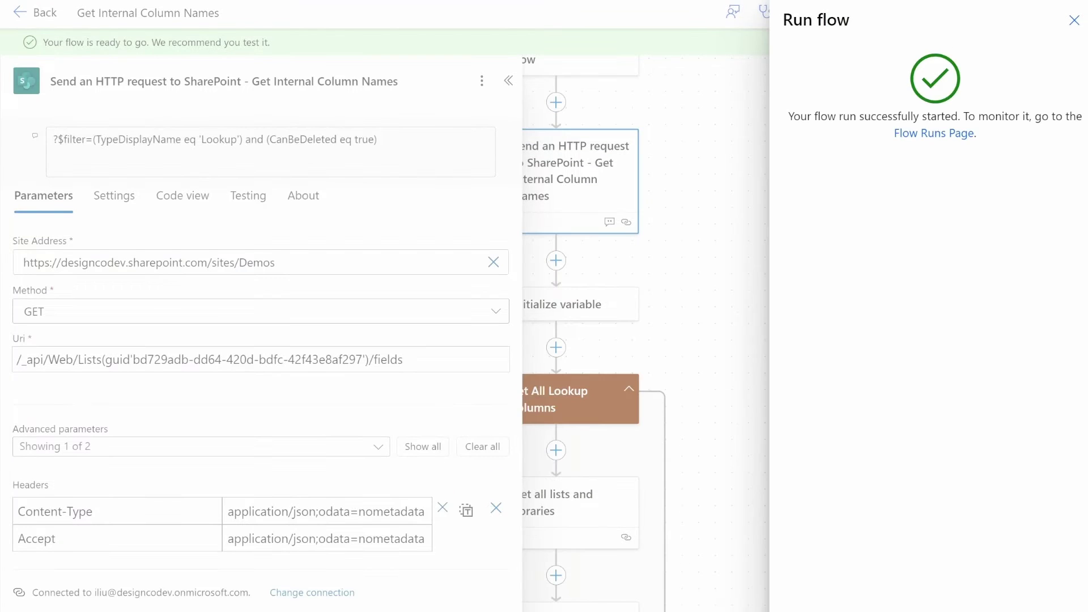
{"action": "key", "text": "Escape"}
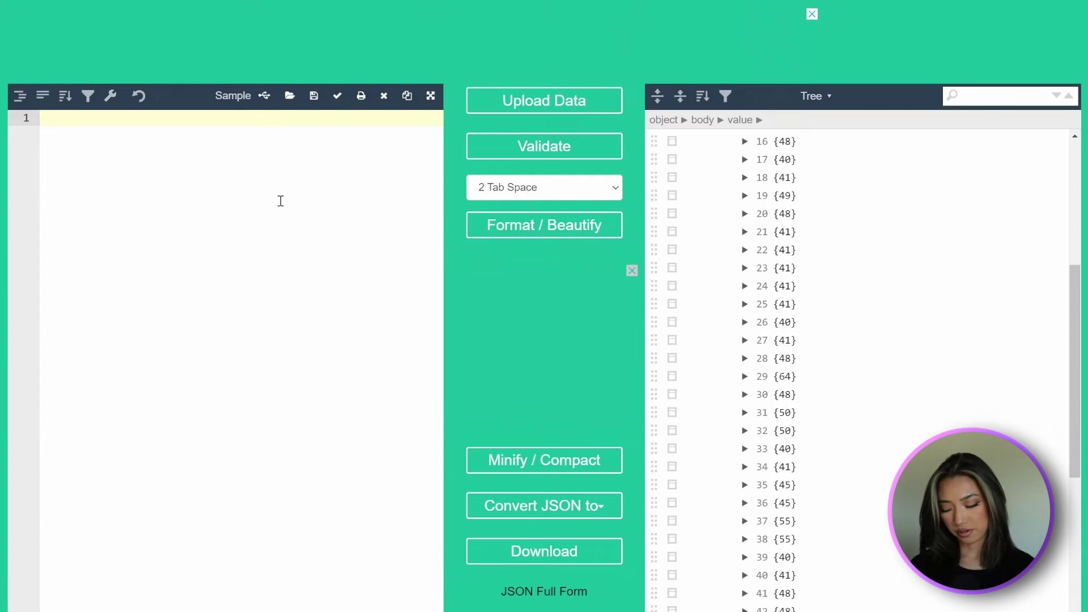
- Paste the flow's JSON response and display the output as a Tree
{"action": "key", "text": "ctrl+v"}
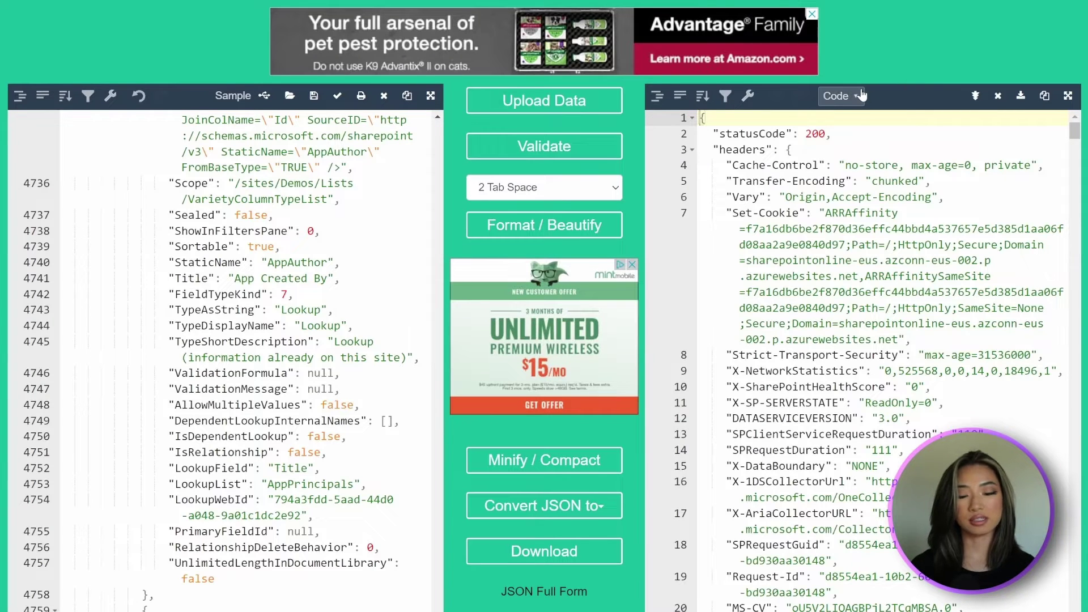
{"action": "left_click", "coordinate": [858, 96]}
{"action": "left_click", "coordinate": [873, 210]}
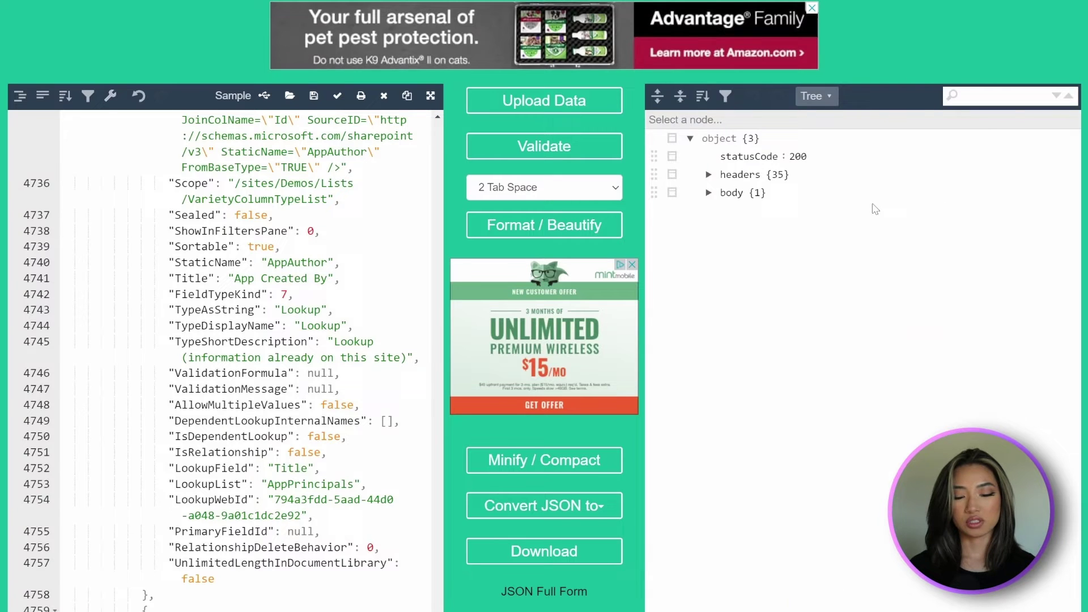
- Expand body > value > 0 and highlight the ContentTypeId entry's InternalName
{"action": "left_click", "coordinate": [708, 193]}
{"action": "left_click", "coordinate": [727, 210]}
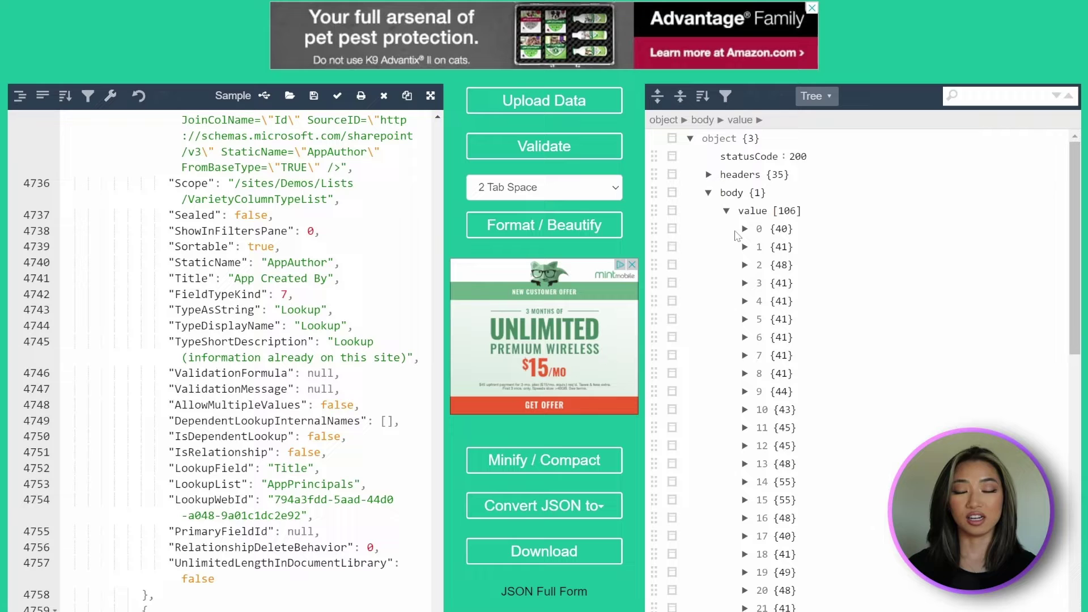
{"action": "left_click", "coordinate": [744, 228]}
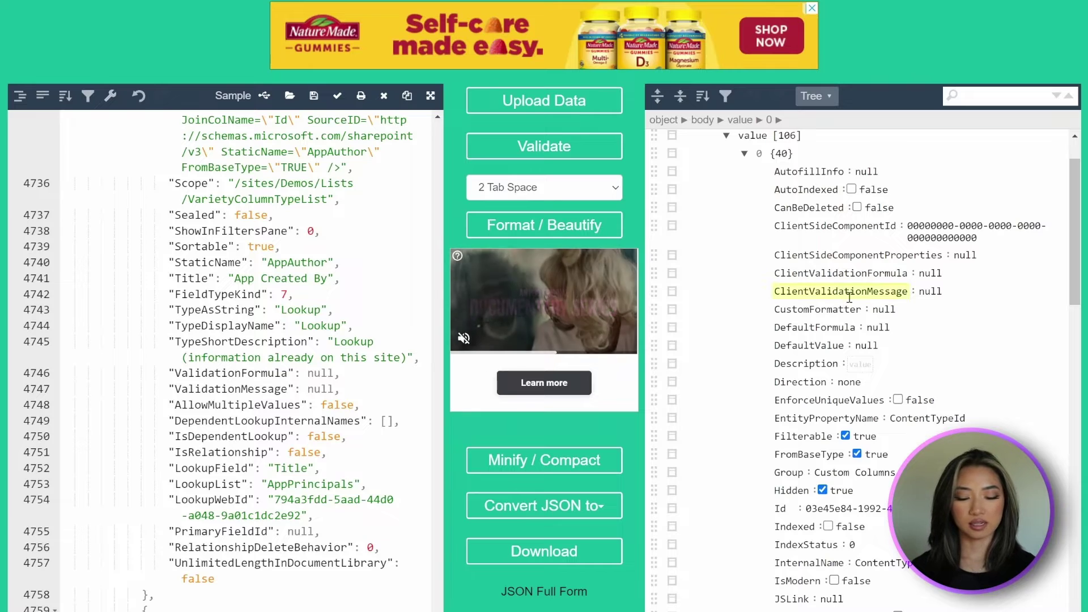
{"action": "scroll", "coordinate": [849, 295], "scroll_direction": "down", "scroll_amount": 3}
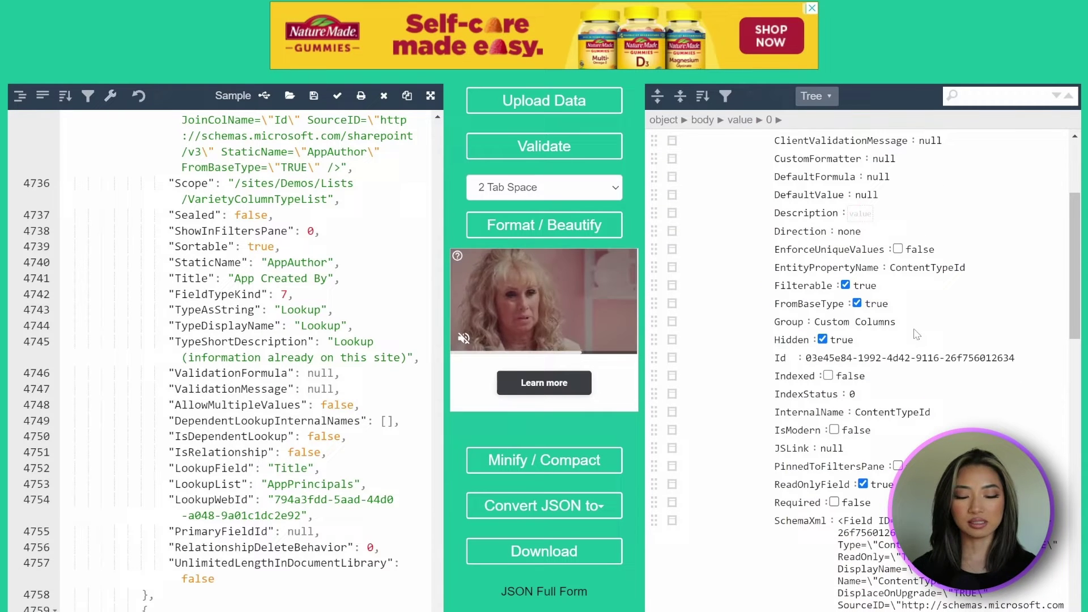
{"action": "double_click", "coordinate": [816, 412]}
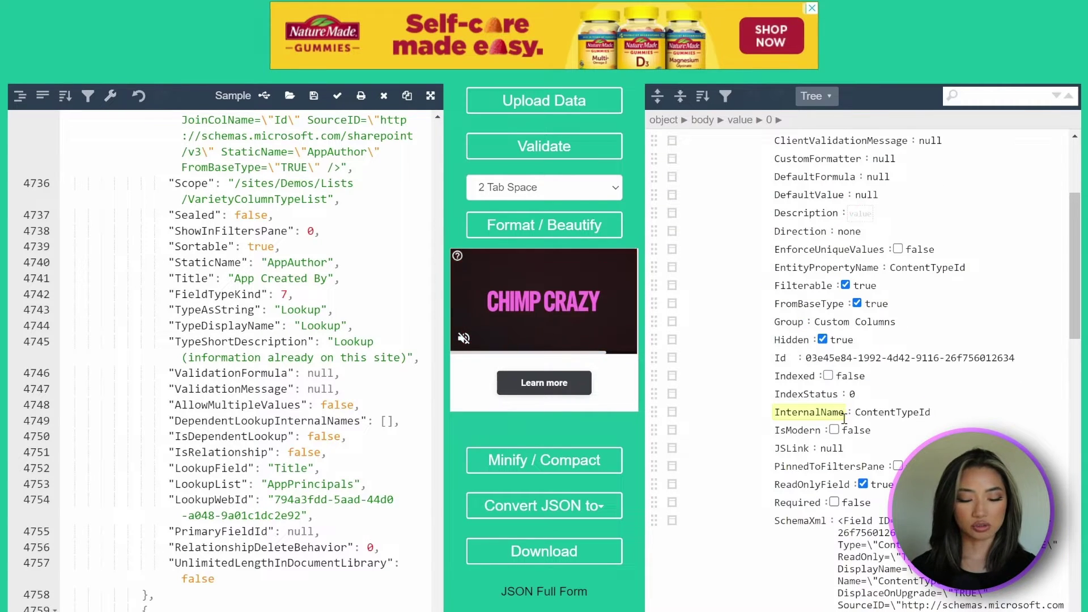
{"action": "scroll", "coordinate": [845, 408], "scroll_direction": "down", "scroll_amount": 3}
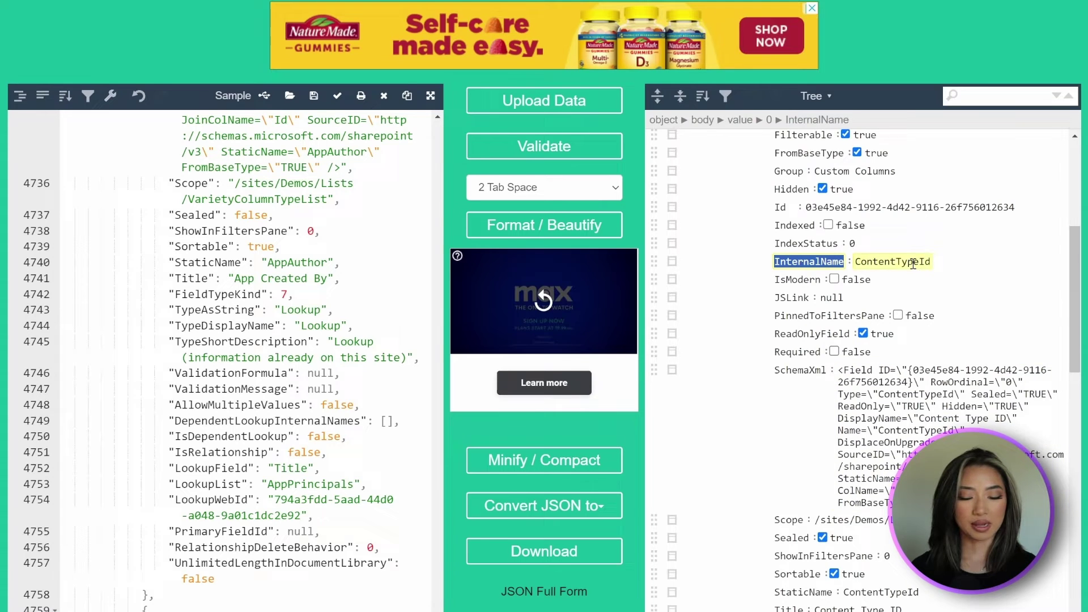
{"action": "scroll", "coordinate": [810, 272], "scroll_direction": "up", "scroll_amount": 2}
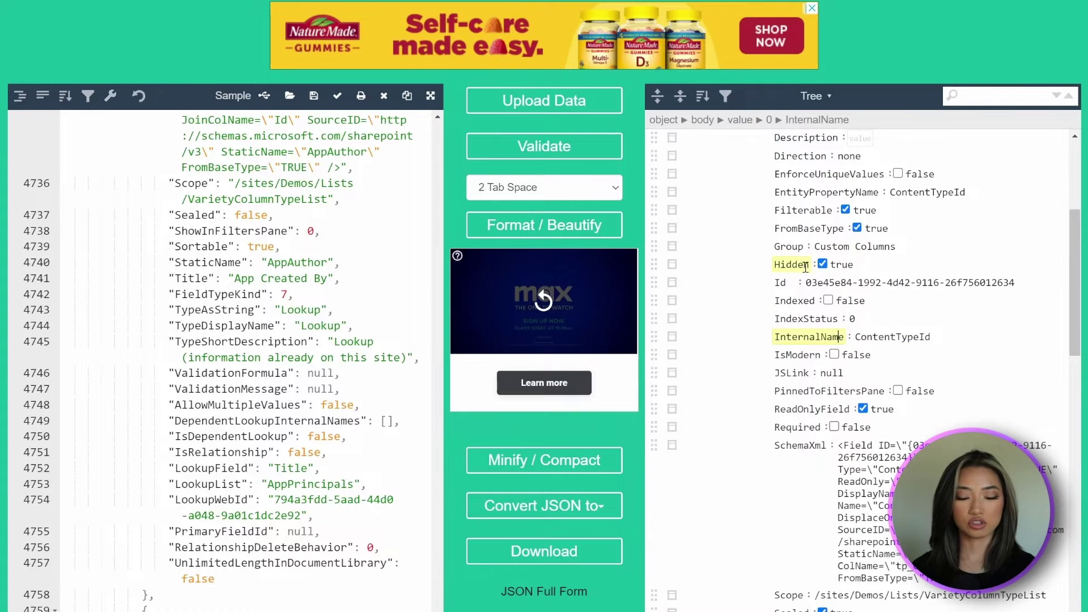
{"action": "scroll", "coordinate": [839, 216], "scroll_direction": "down", "scroll_amount": 5}
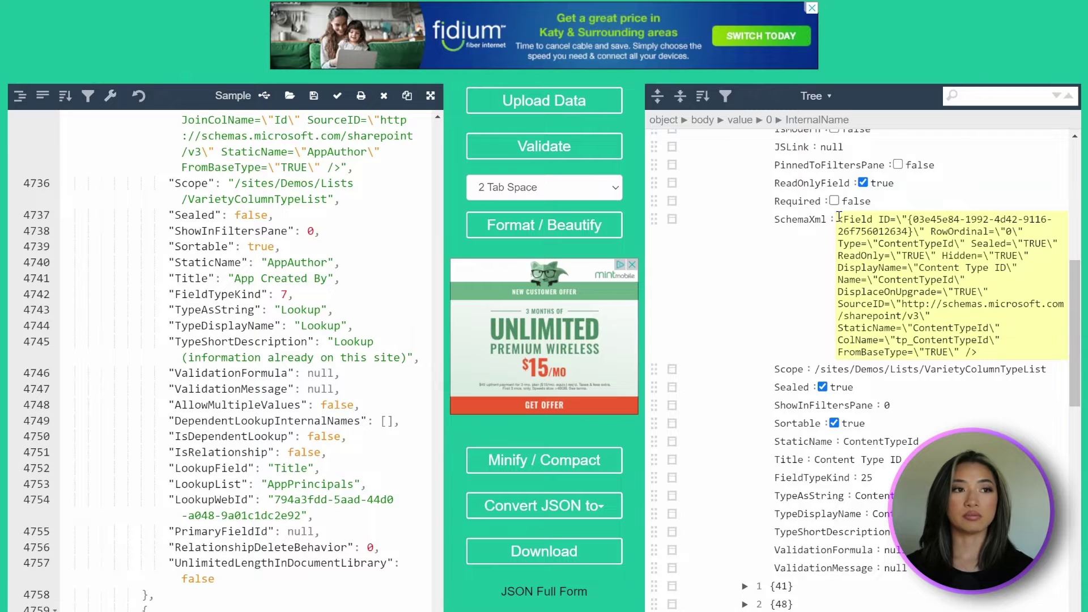
- Search the tree for 'managed' and highlight the Job Title display name in entry 29
{"action": "scroll", "coordinate": [839, 217], "scroll_direction": "down", "scroll_amount": 5}
{"action": "left_click", "coordinate": [973, 96]}
{"action": "type", "text": "ma"}
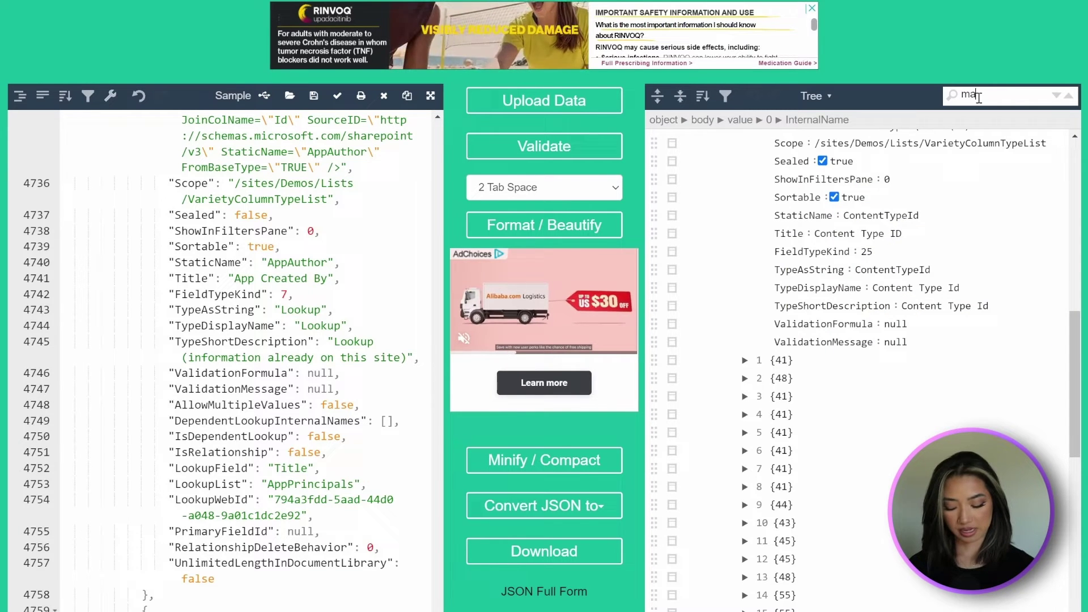
{"action": "type", "text": "naged"}
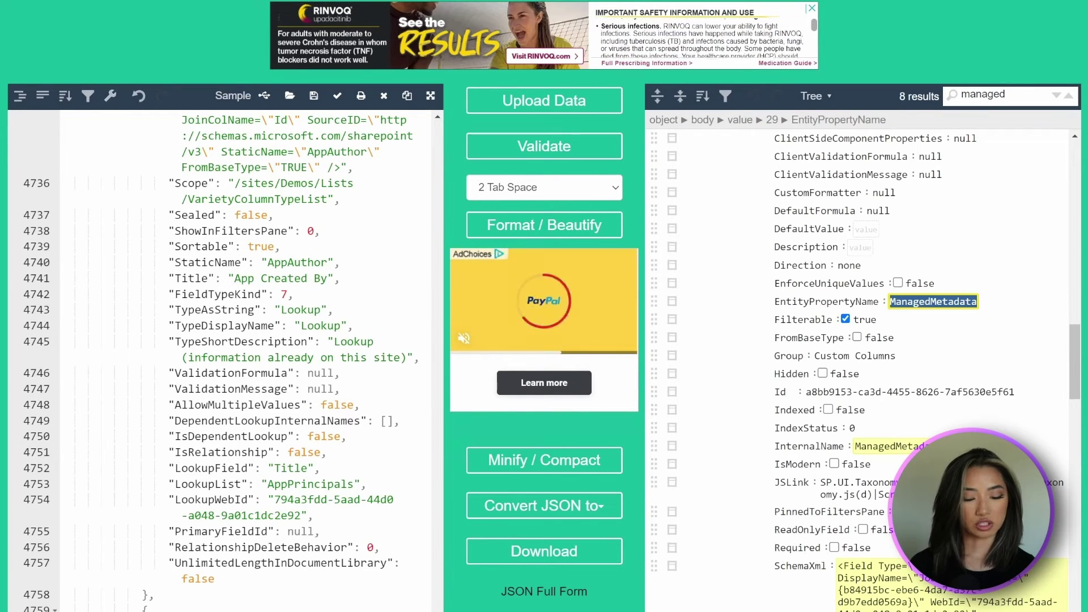
{"action": "key", "text": "Return"}
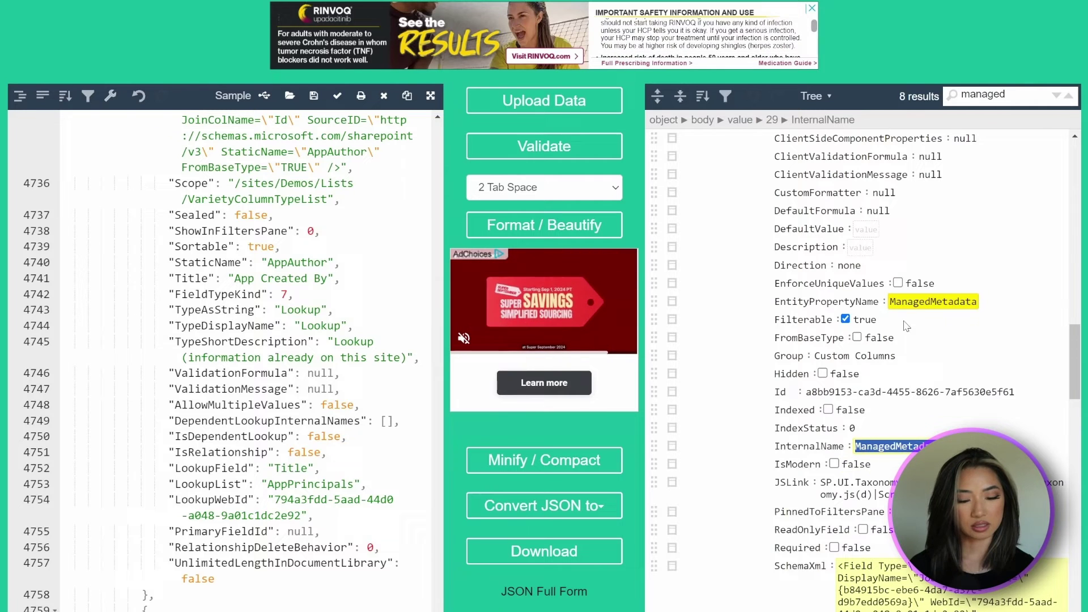
{"action": "scroll", "coordinate": [906, 326], "scroll_direction": "up", "scroll_amount": 3}
{"action": "scroll", "coordinate": [878, 334], "scroll_direction": "down", "scroll_amount": 10}
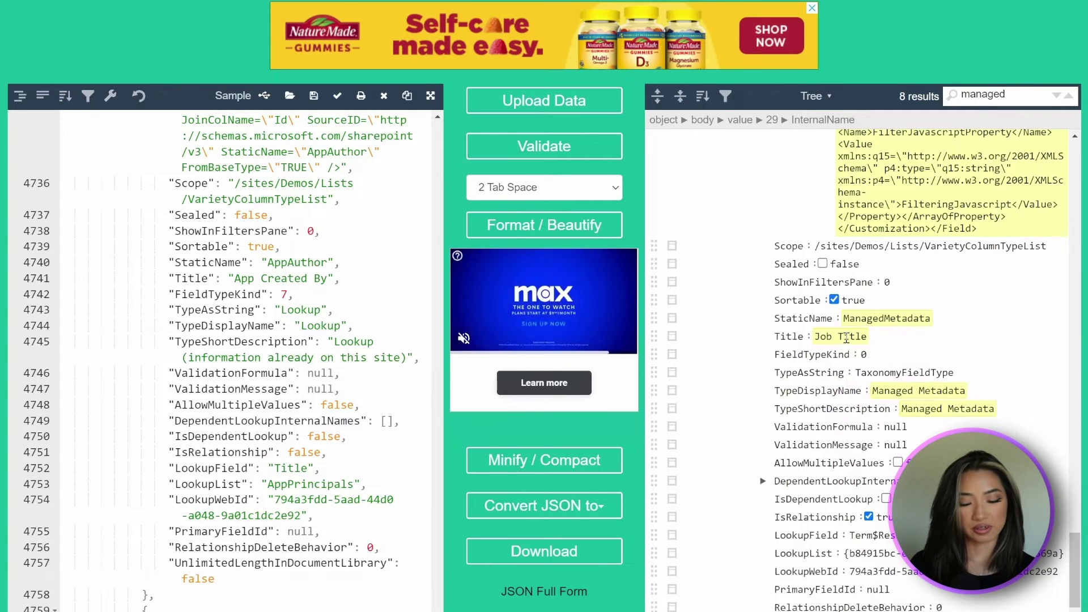
{"action": "double_click", "coordinate": [845, 336]}
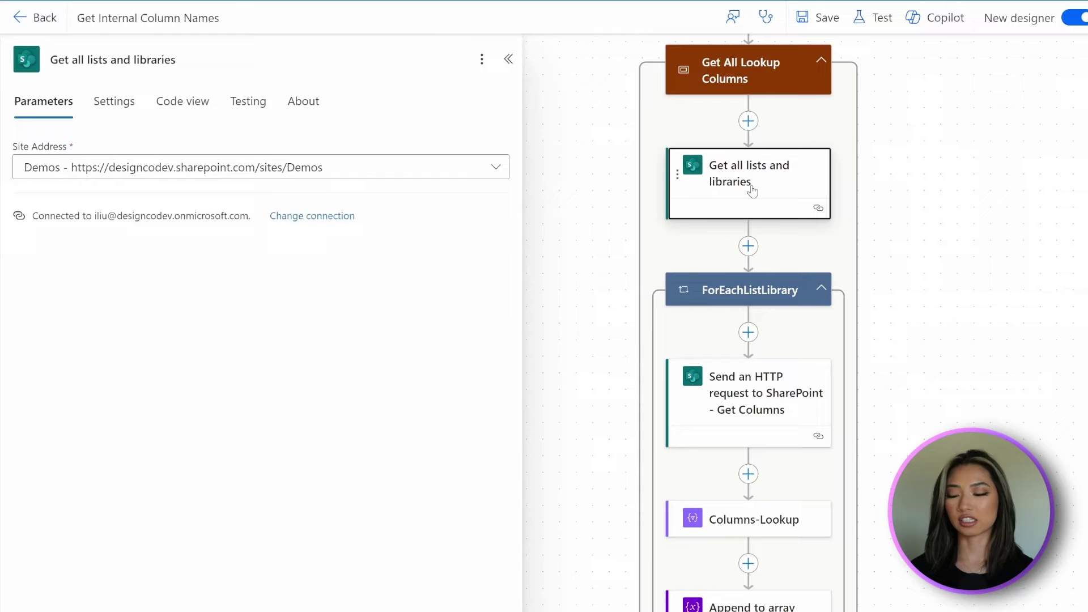
- Review the ForEachListLibrary loop expression and the Get Columns request's LookupListID mapping
{"action": "left_click", "coordinate": [748, 289]}
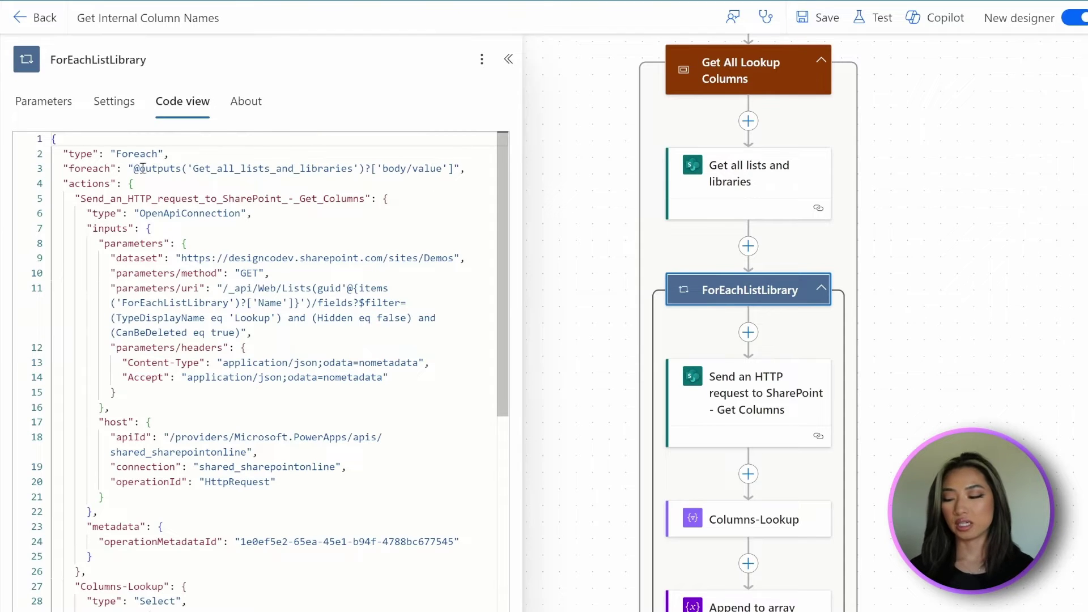
{"action": "left_click_drag", "start_coordinate": [141, 168], "coordinate": [457, 169]}
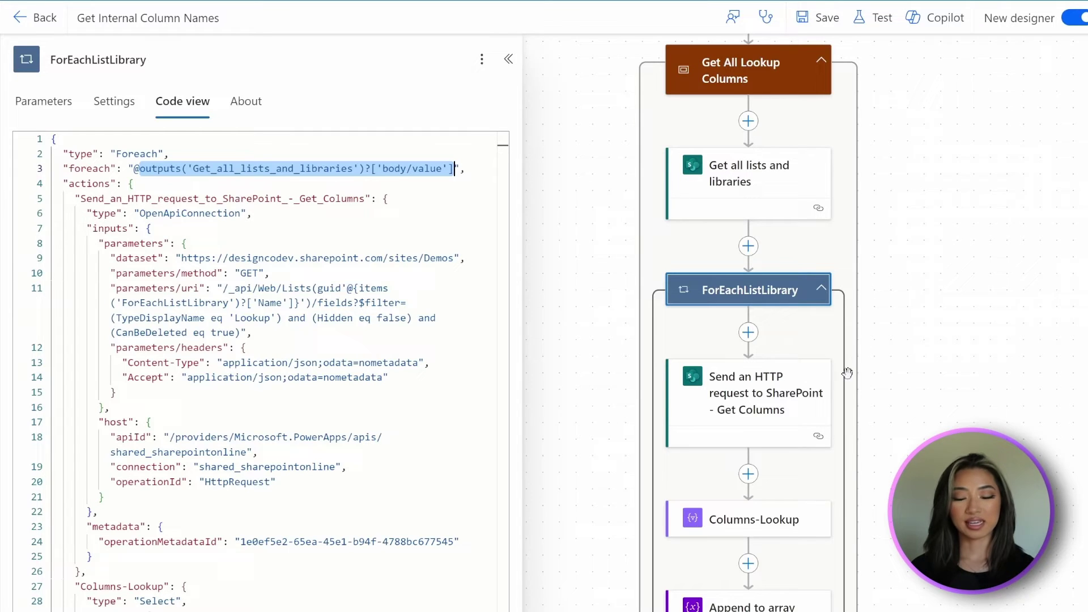
{"action": "left_click", "coordinate": [789, 401]}
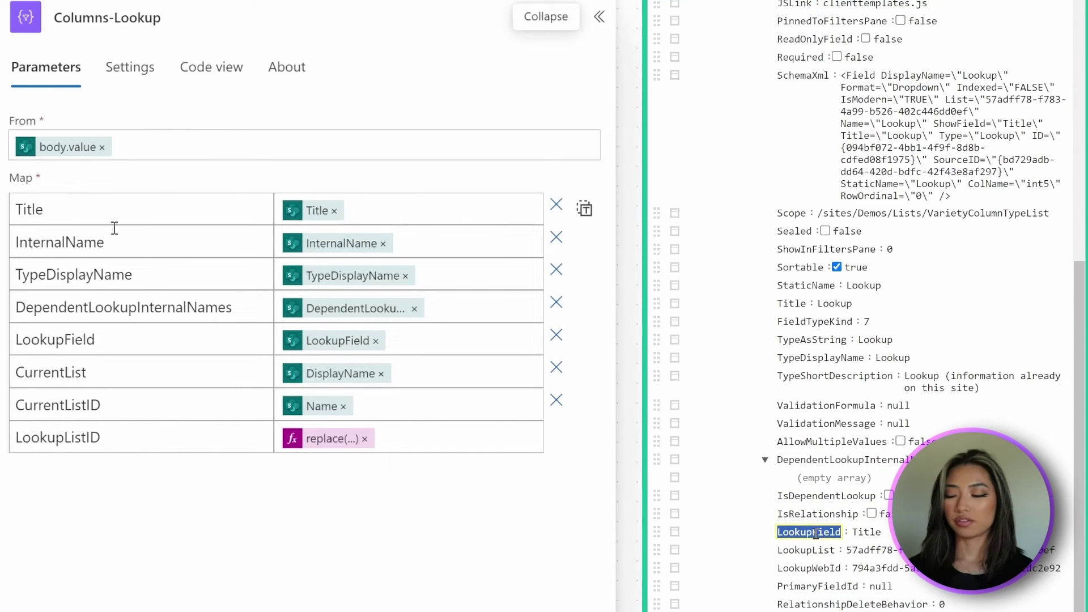
{"action": "left_click", "coordinate": [138, 442]}
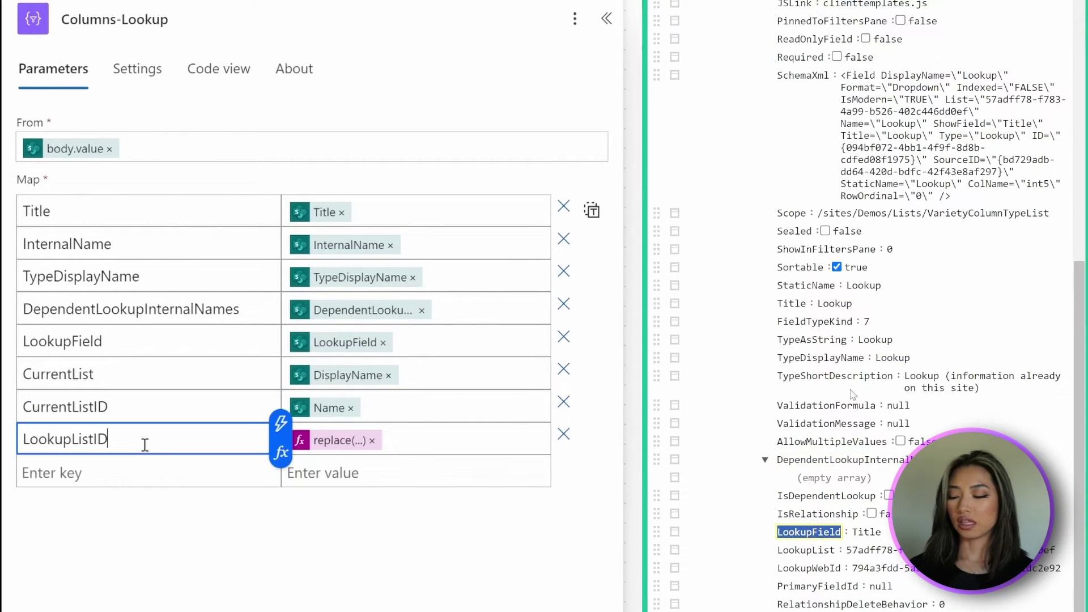
{"action": "double_click", "coordinate": [145, 445]}
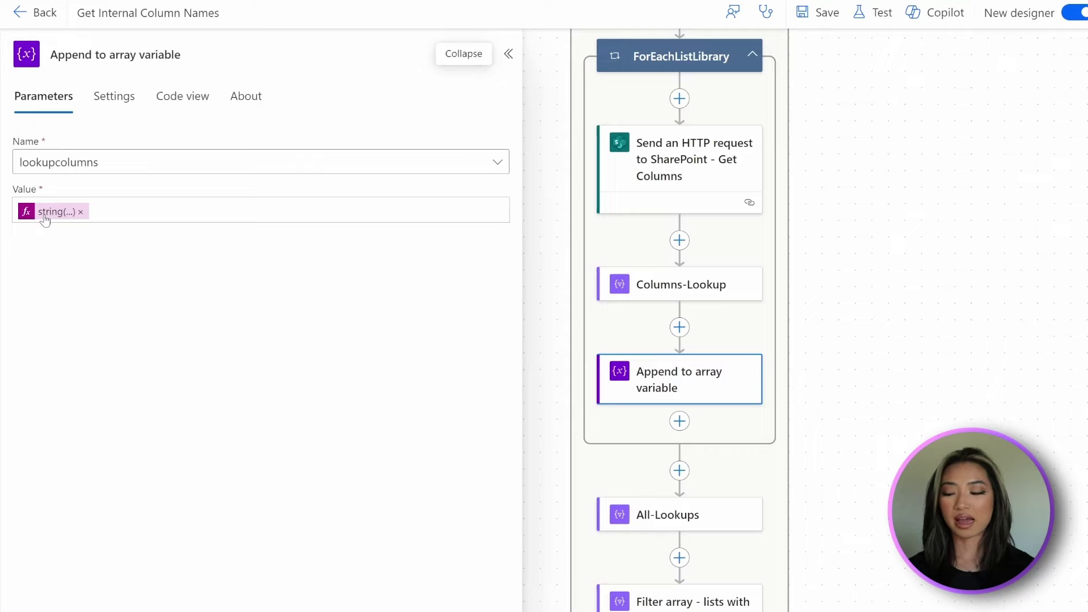
- Review the string, json(item()), empty(item()) and Lookups-SiteWide json expressions
{"action": "left_click", "coordinate": [44, 213]}
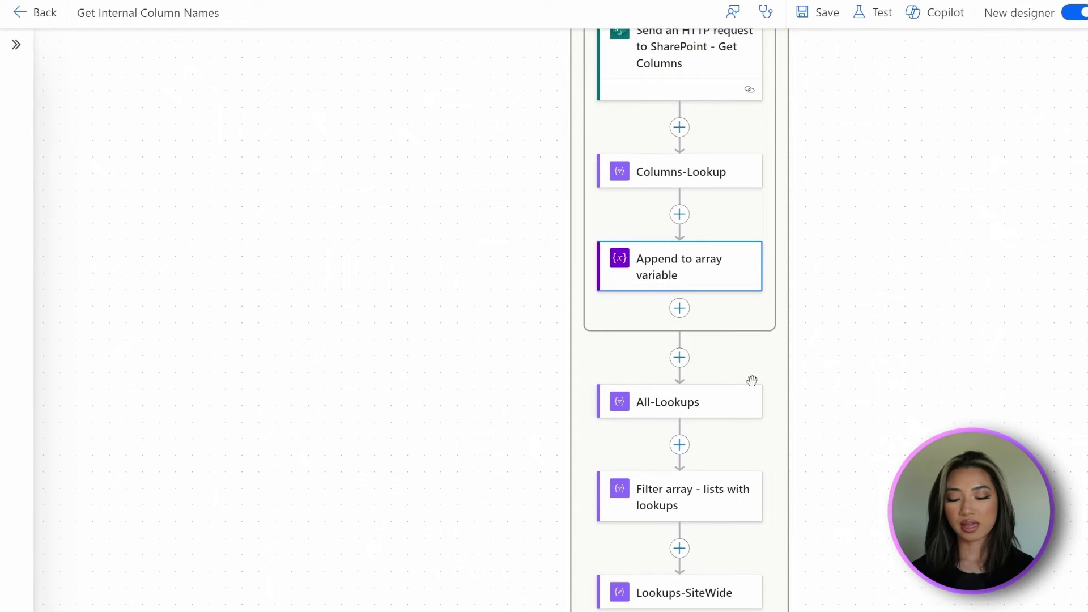
{"action": "left_click", "coordinate": [706, 406]}
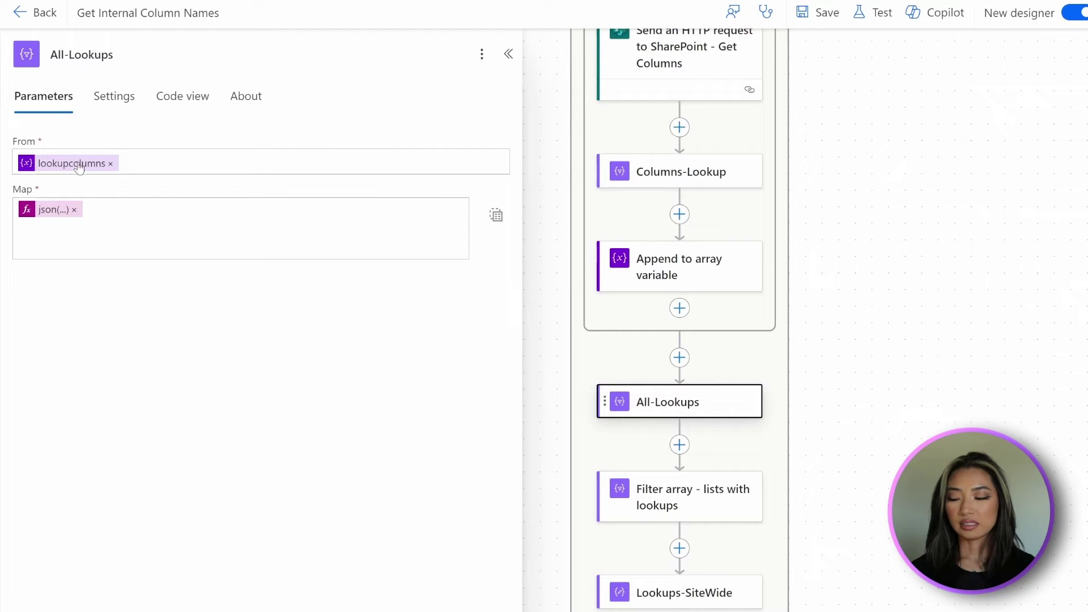
{"action": "left_click", "coordinate": [52, 209]}
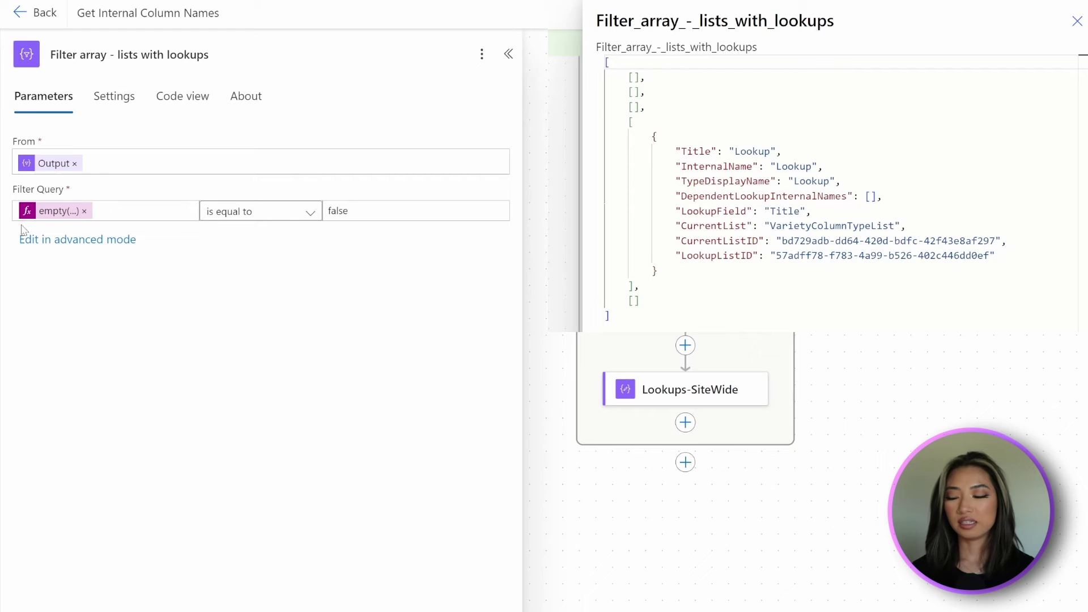
{"action": "left_click", "coordinate": [72, 210]}
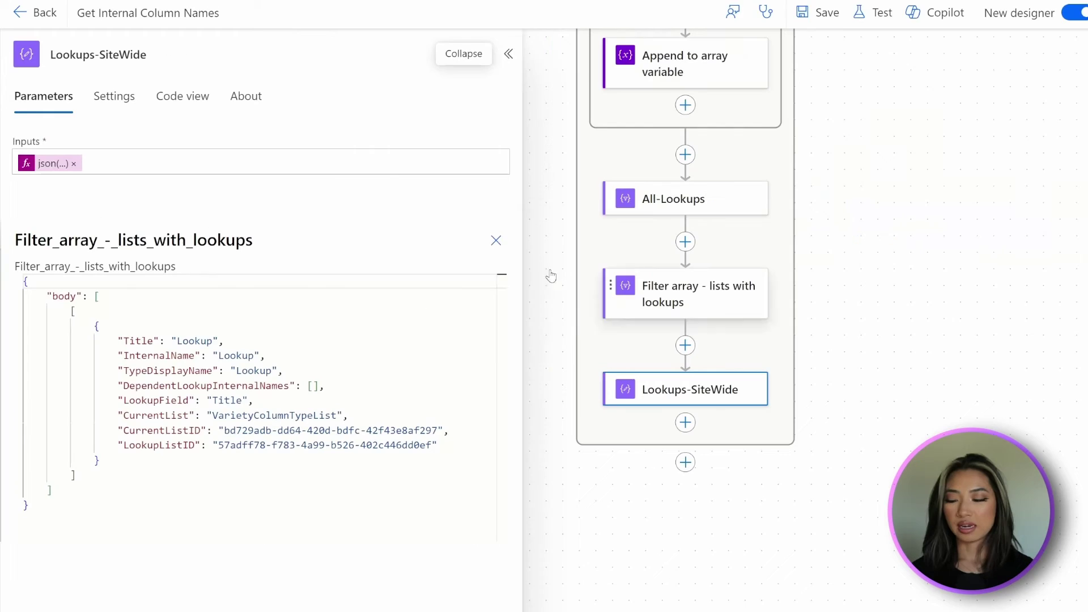
{"action": "left_click", "coordinate": [47, 164]}
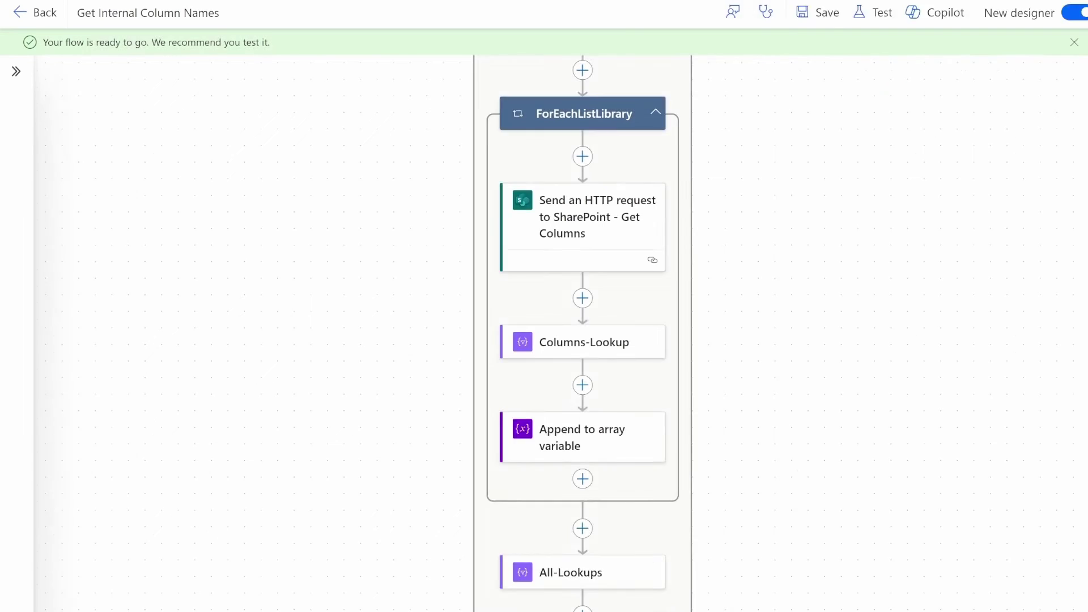
- Test-run the flow and inspect the raw list names and GUIDs from Get all lists and libraries
{"action": "left_click", "coordinate": [677, 188]}
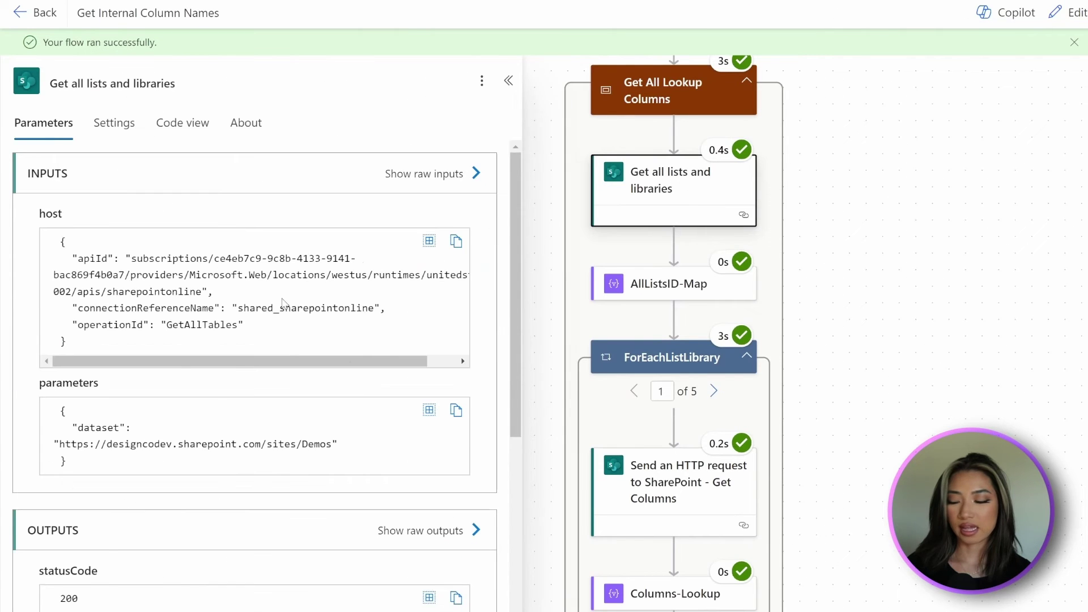
{"action": "left_click", "coordinate": [420, 531]}
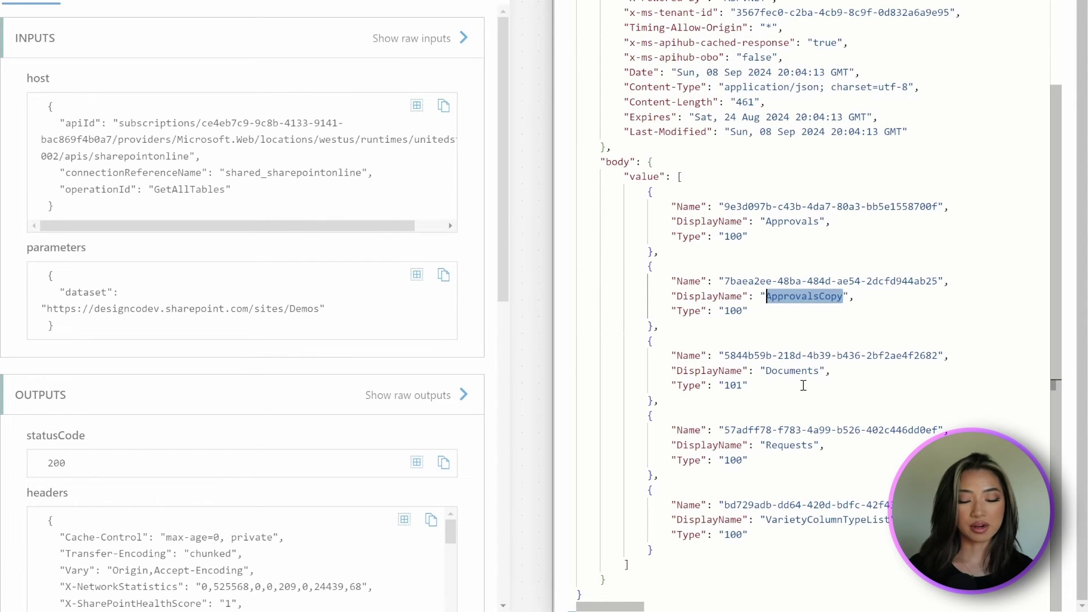
{"action": "left_click_drag", "start_coordinate": [723, 205], "coordinate": [856, 196]}
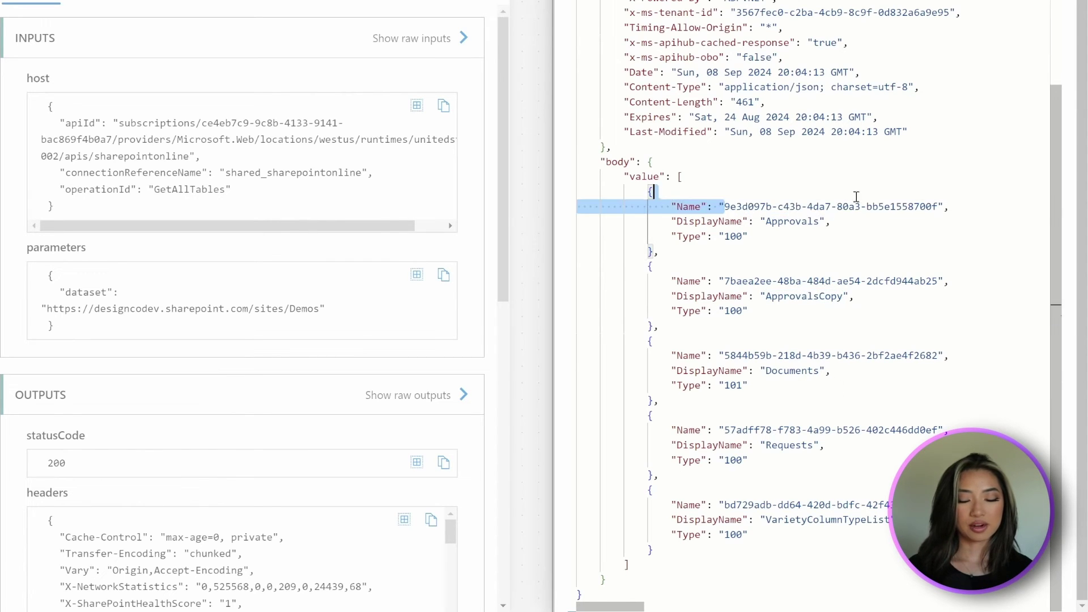
{"action": "left_click_drag", "start_coordinate": [955, 192], "coordinate": [949, 206]}
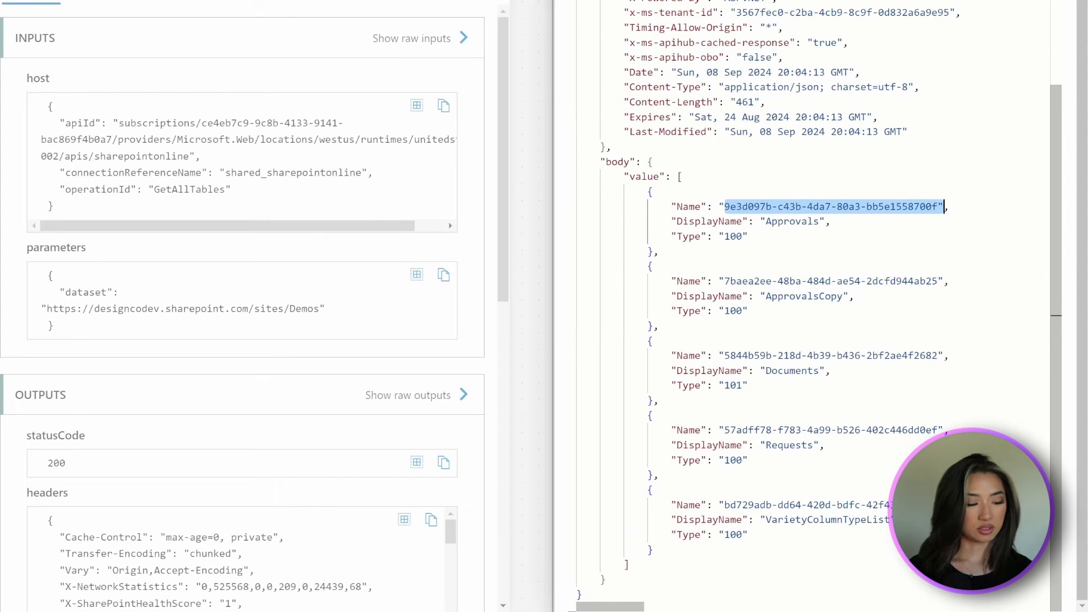
{"action": "left_click_drag", "start_coordinate": [943, 504], "coordinate": [724, 508]}
{"action": "key", "text": "Escape"}
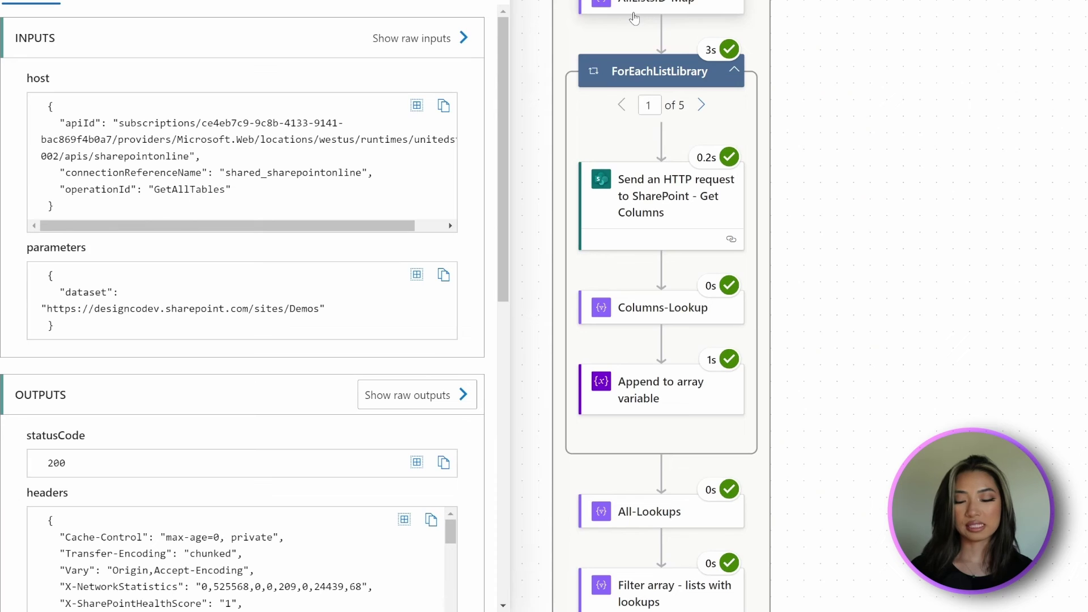
- Inspect the run results of Get Columns, Columns-Lookup and All-Lookups
{"action": "left_click", "coordinate": [690, 218]}
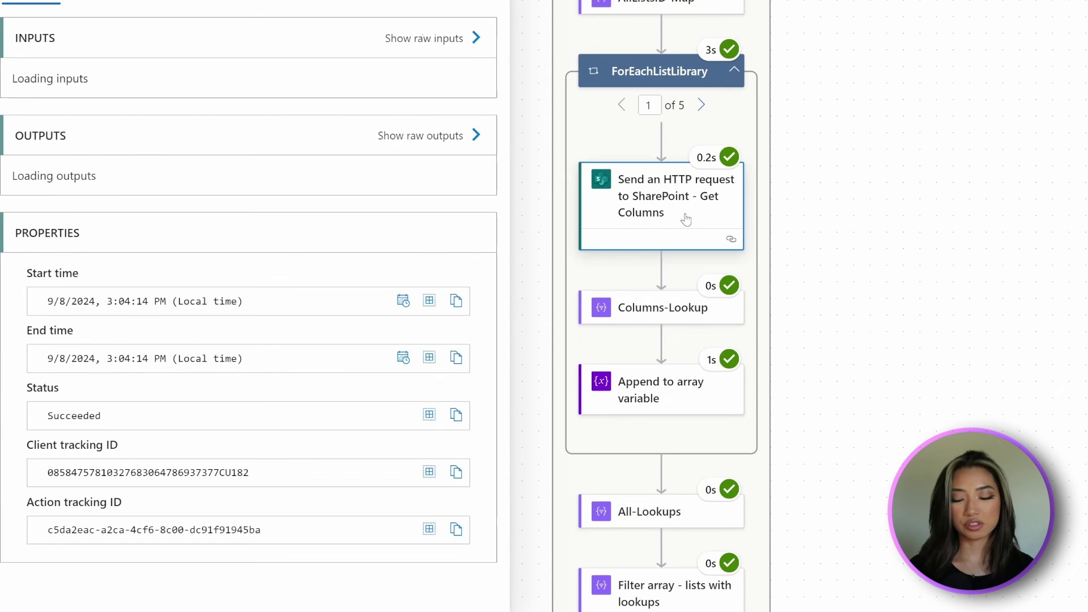
{"action": "scroll", "coordinate": [444, 307], "scroll_direction": "down", "scroll_amount": 1}
{"action": "left_click", "coordinate": [708, 312]}
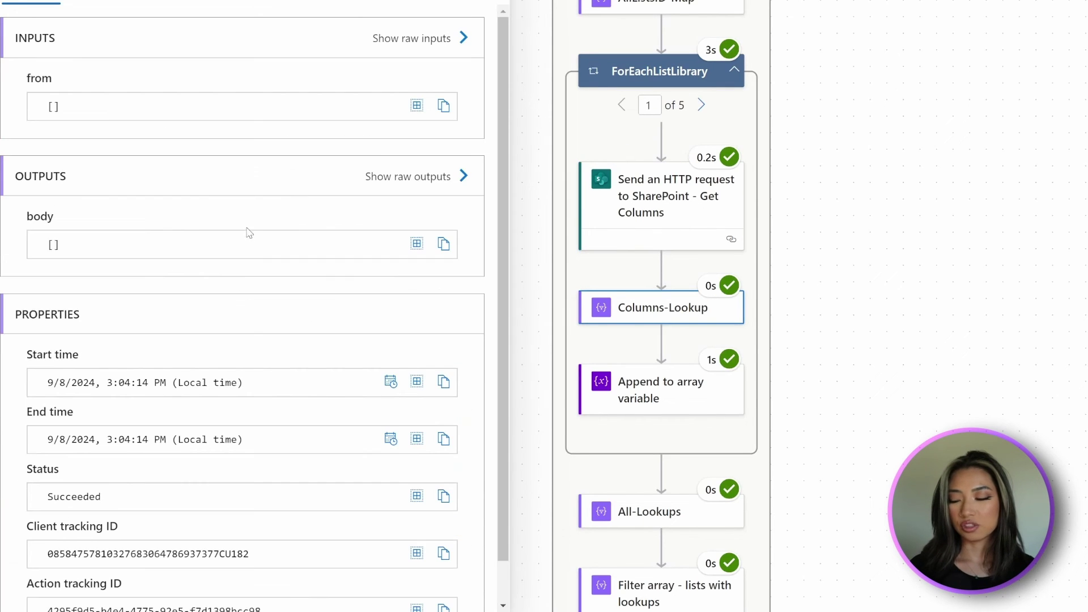
{"action": "left_click", "coordinate": [646, 211]}
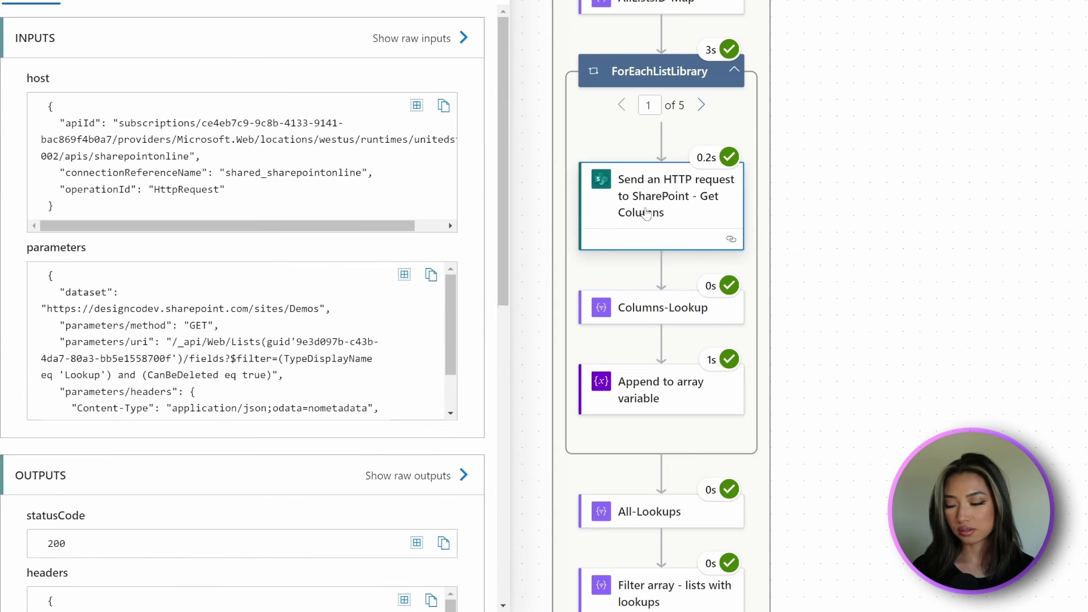
{"action": "left_click", "coordinate": [728, 309]}
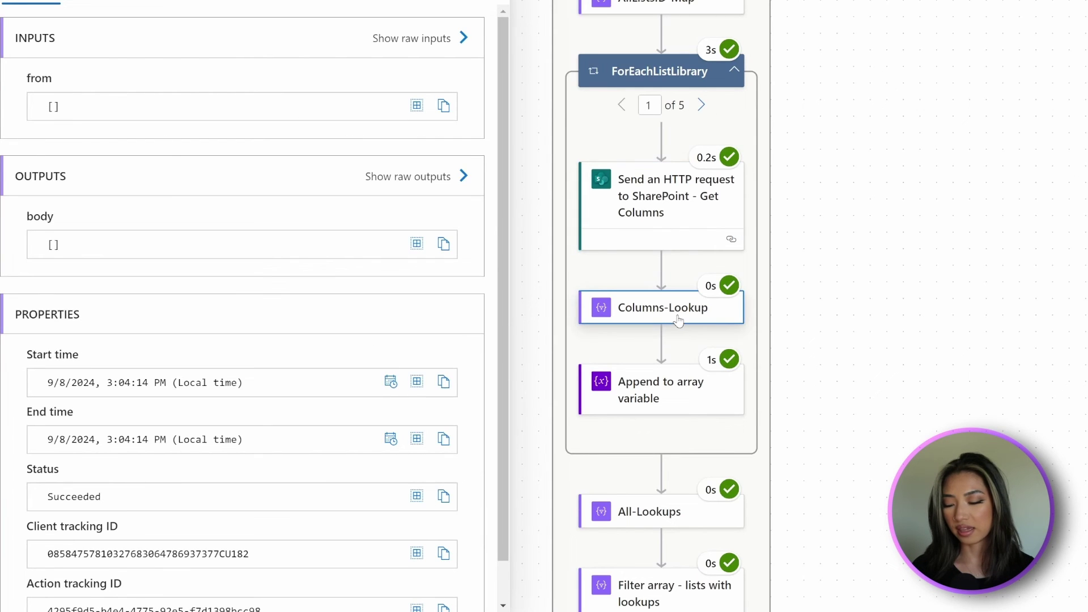
{"action": "scroll", "coordinate": [859, 138], "scroll_direction": "down", "scroll_amount": 3}
{"action": "left_click", "coordinate": [651, 397]}
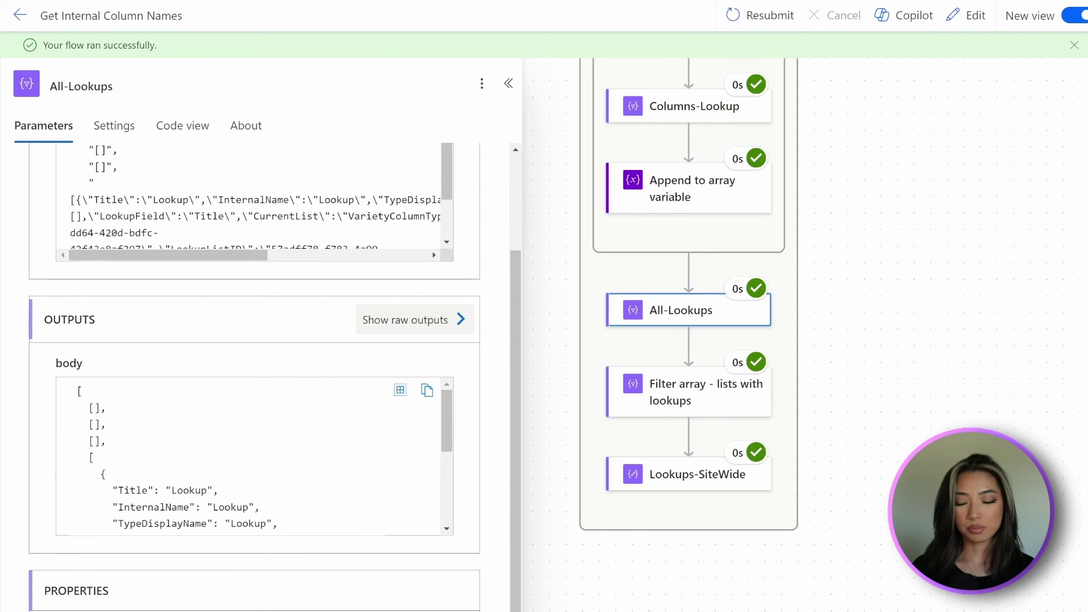
- Show the raw All-Lookups output with the Lookup column using LookupField Title
{"action": "left_click", "coordinate": [417, 319]}
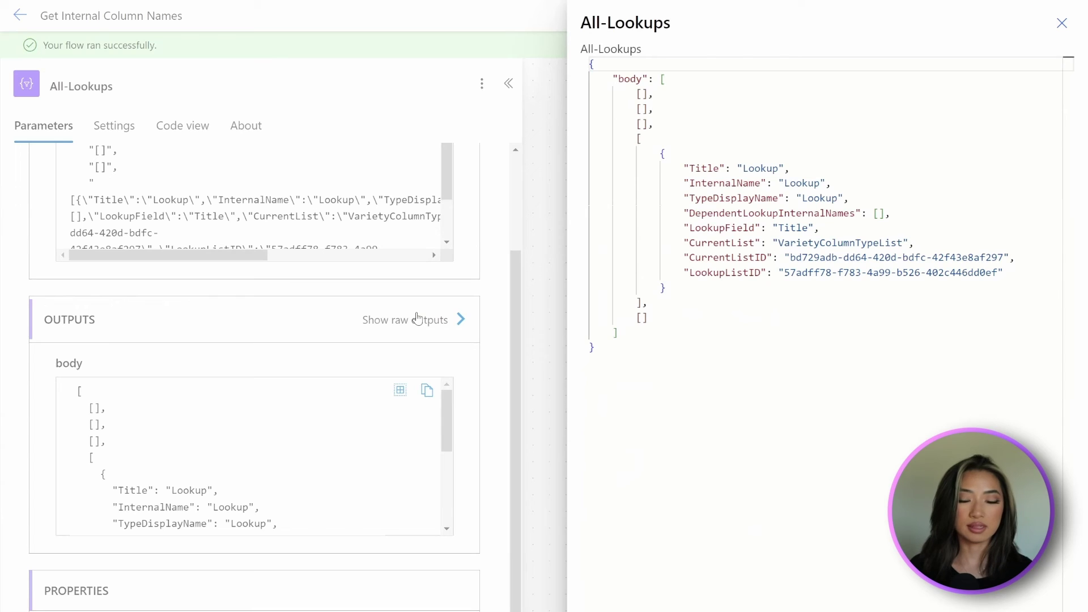